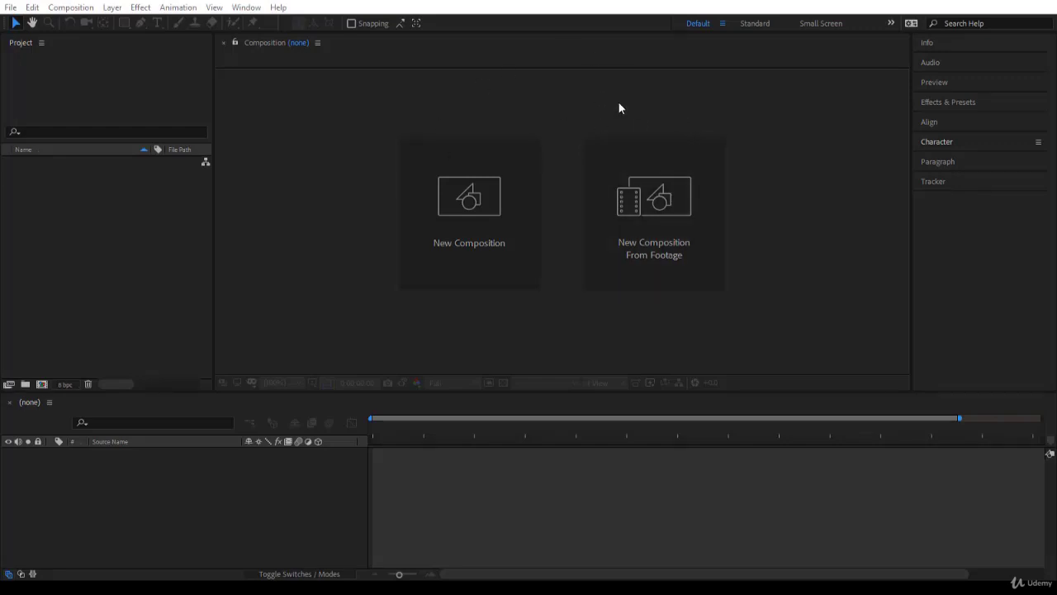
Step: Create and open a composition named 'Shapes Trial' using the HDV/HDTV 720 25 preset with a black background
click(484, 228)
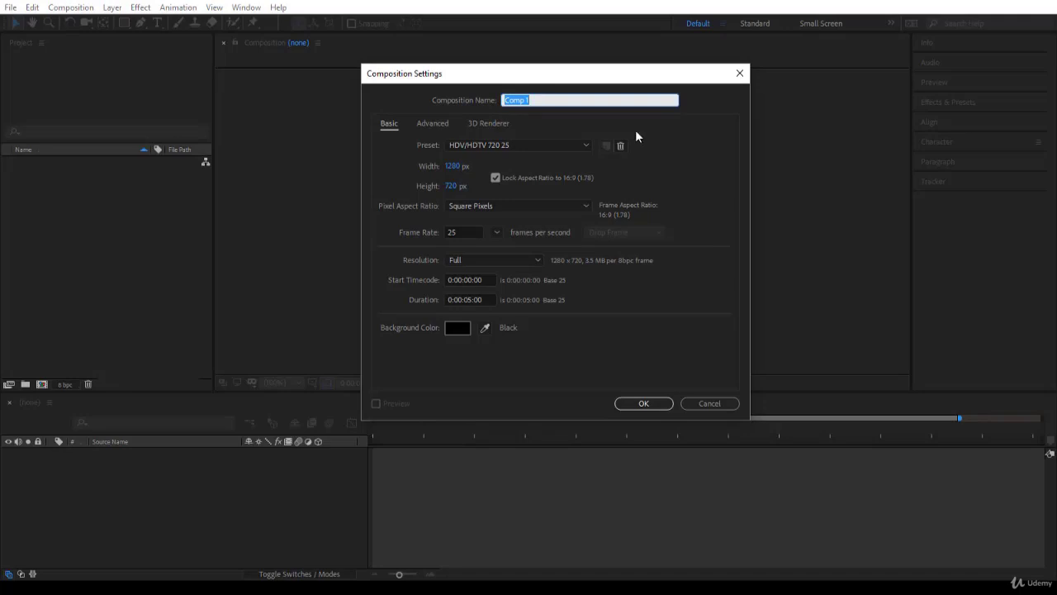
text(Shapes Trial)
click(551, 143)
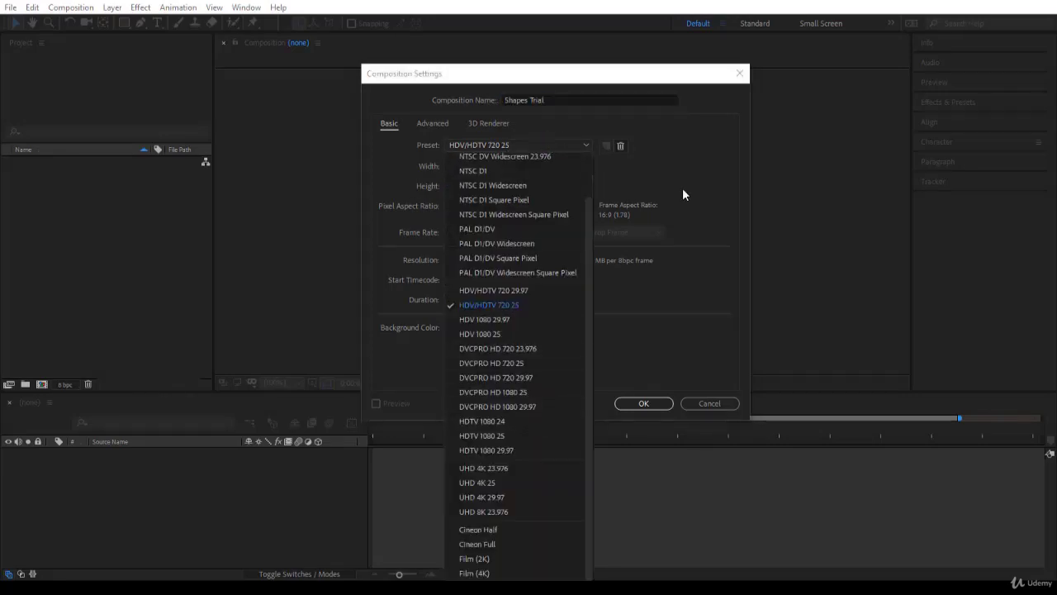
click(707, 157)
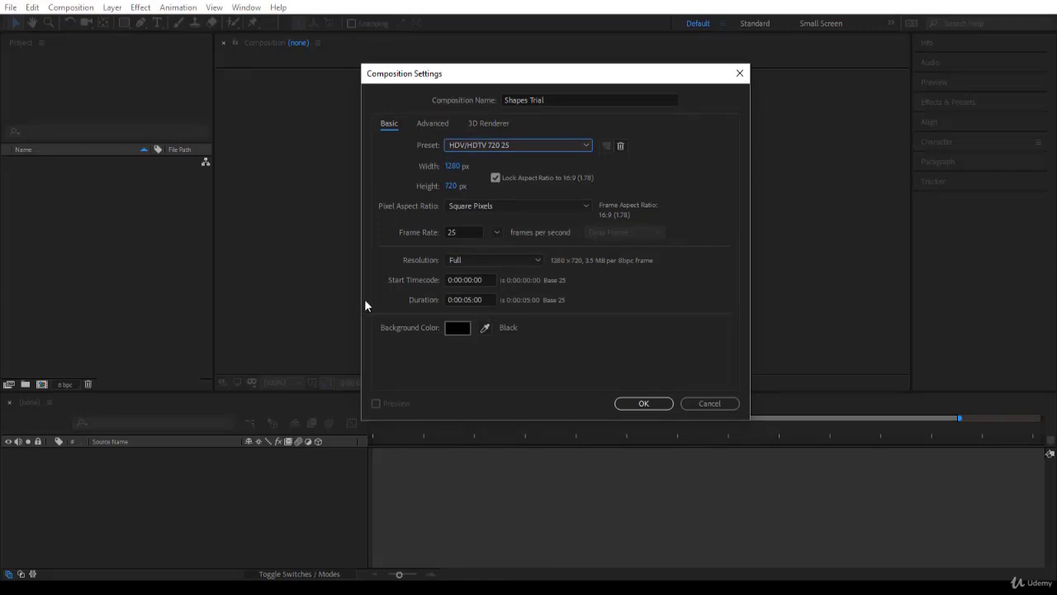
click(458, 328)
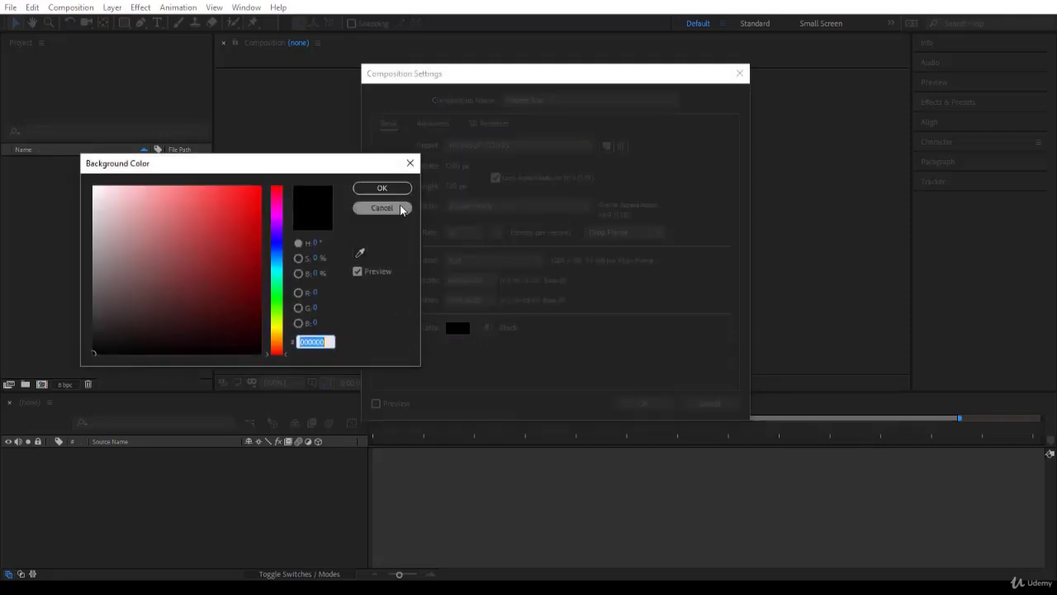
click(400, 208)
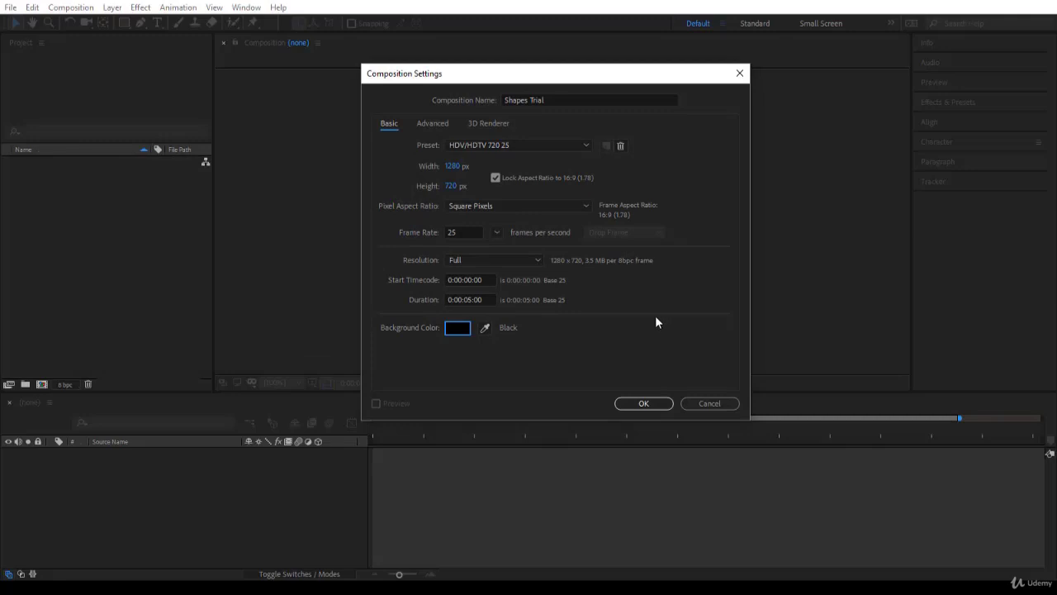
click(657, 403)
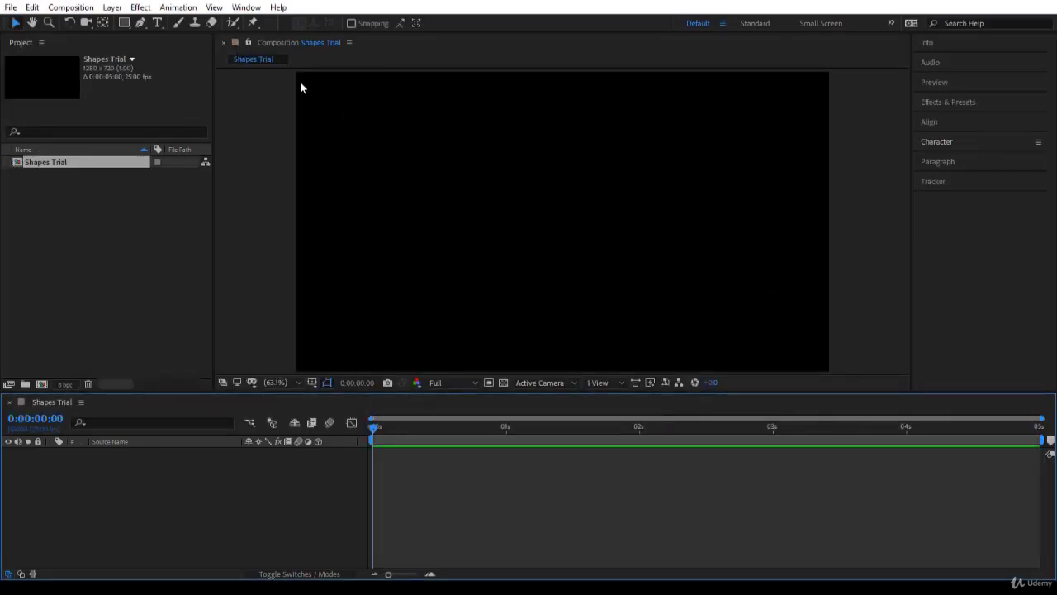
Step: Select the Rectangle Tool from the shape flyout, leave Bezier Path off, and activate the Composition viewer
click(125, 24)
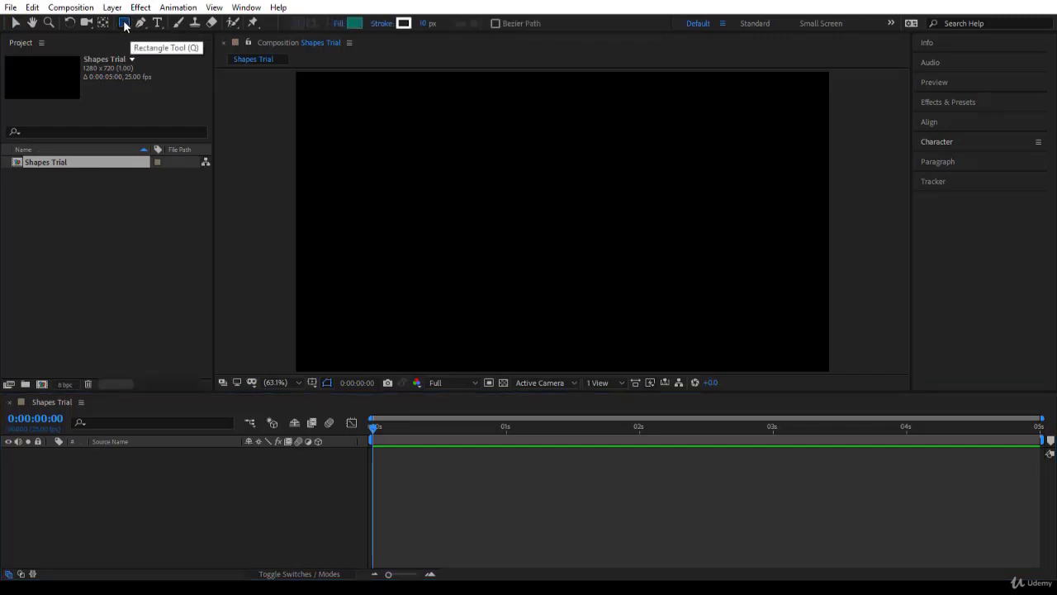
click(126, 25)
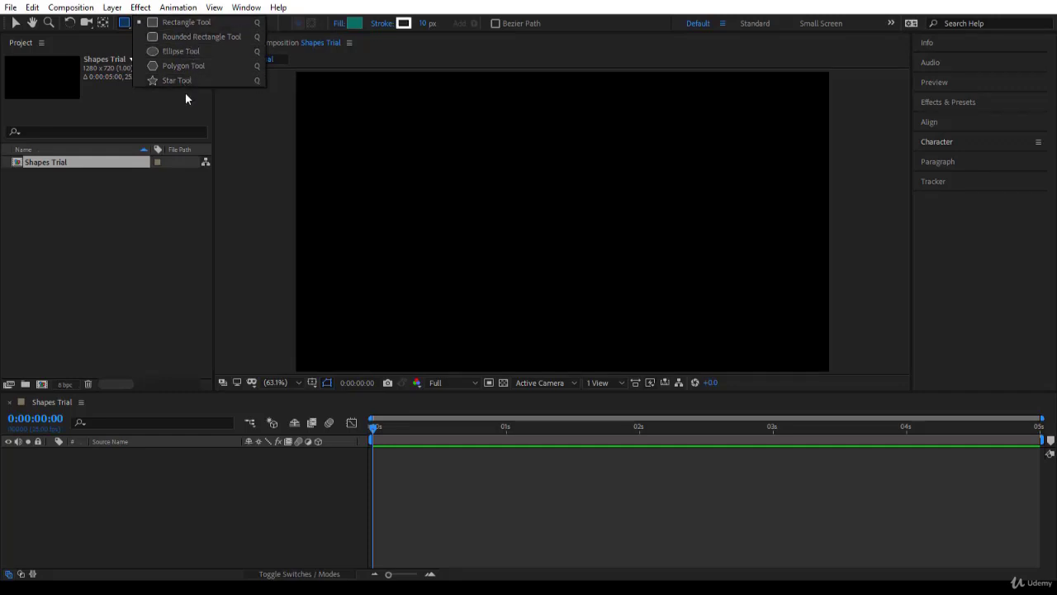
click(195, 27)
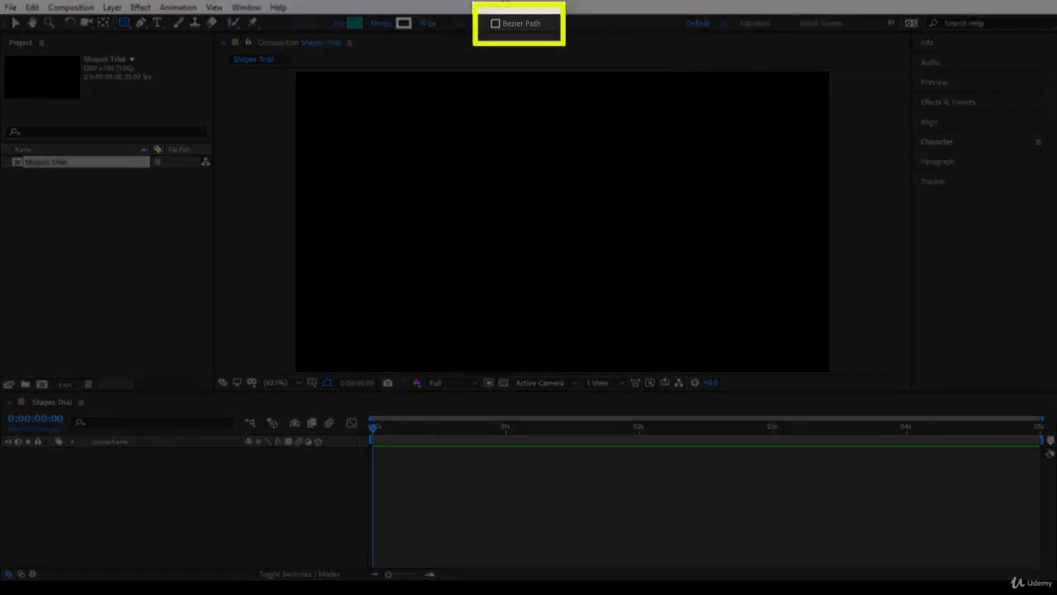
click(500, 26)
click(500, 25)
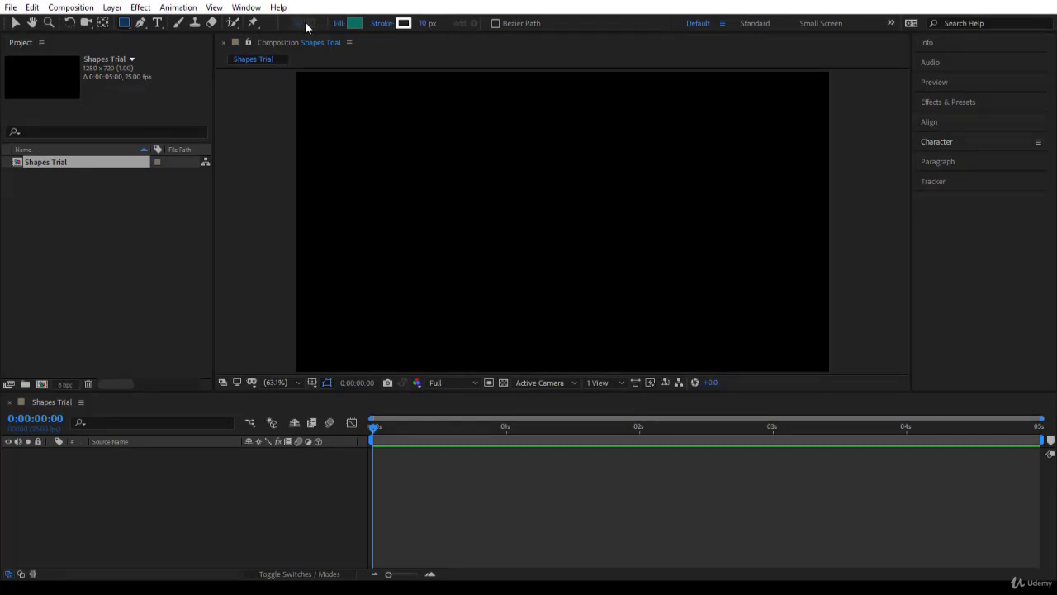
click(469, 81)
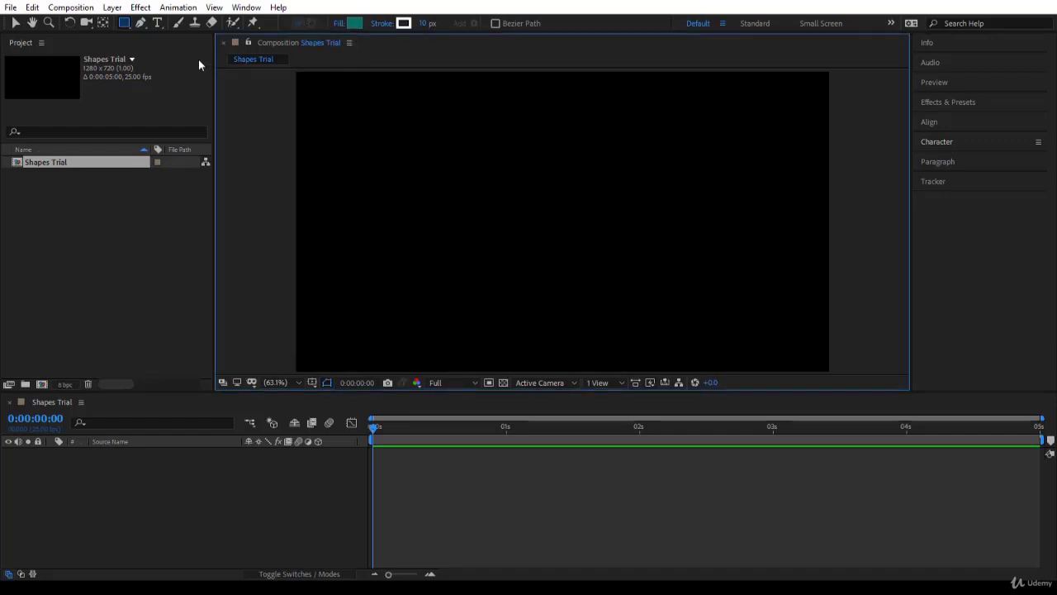
mouse_move(419, 146)
mouse_down()
mouse_move(436, 193)
mouse_move(737, 294)
mouse_move(689, 289)
mouse_up()
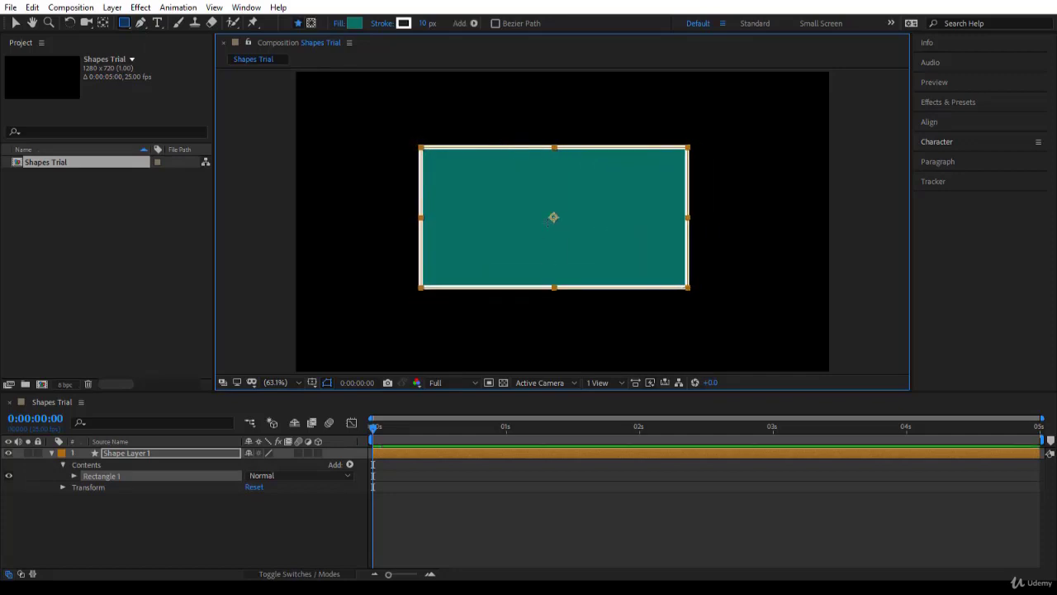
click(337, 28)
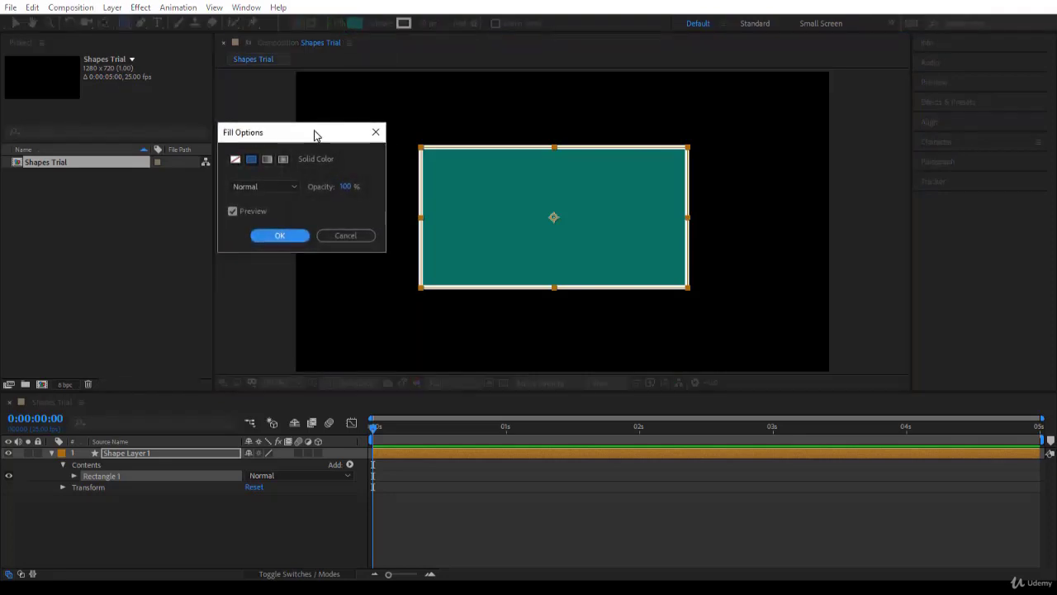
drag(316, 132, 323, 147)
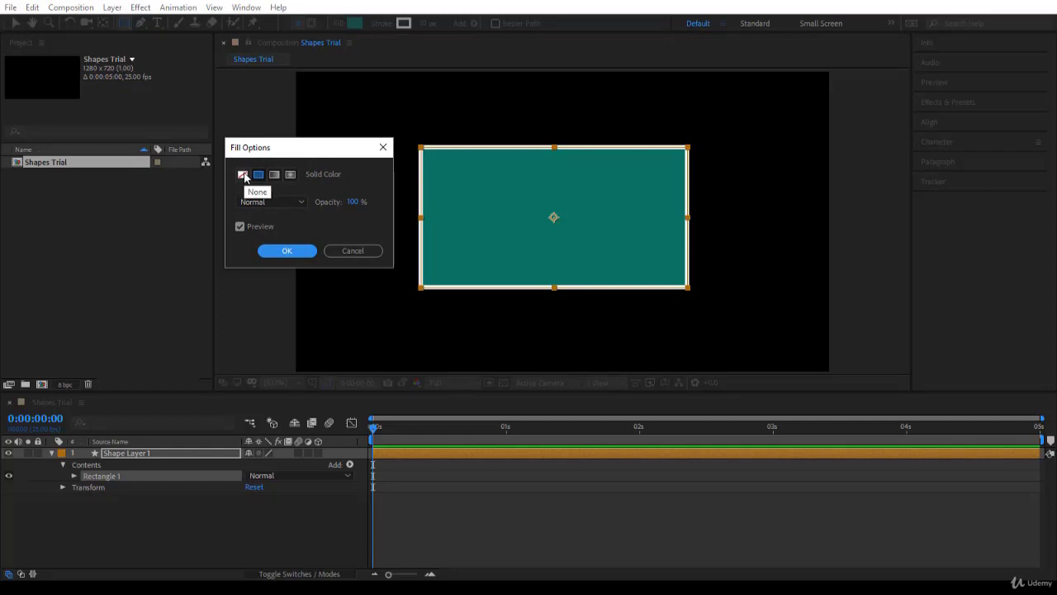
click(243, 175)
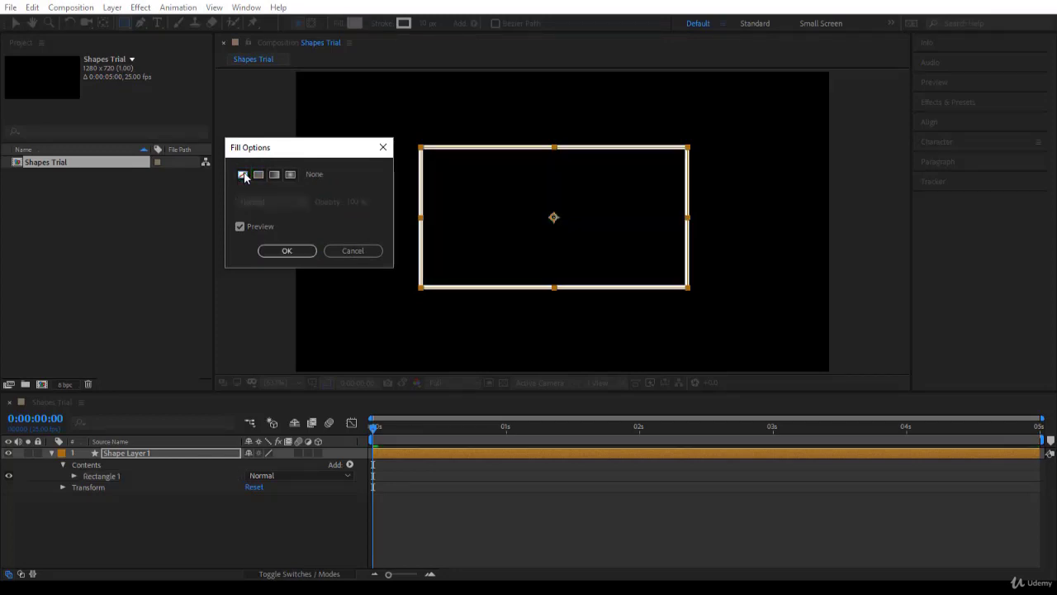
click(257, 175)
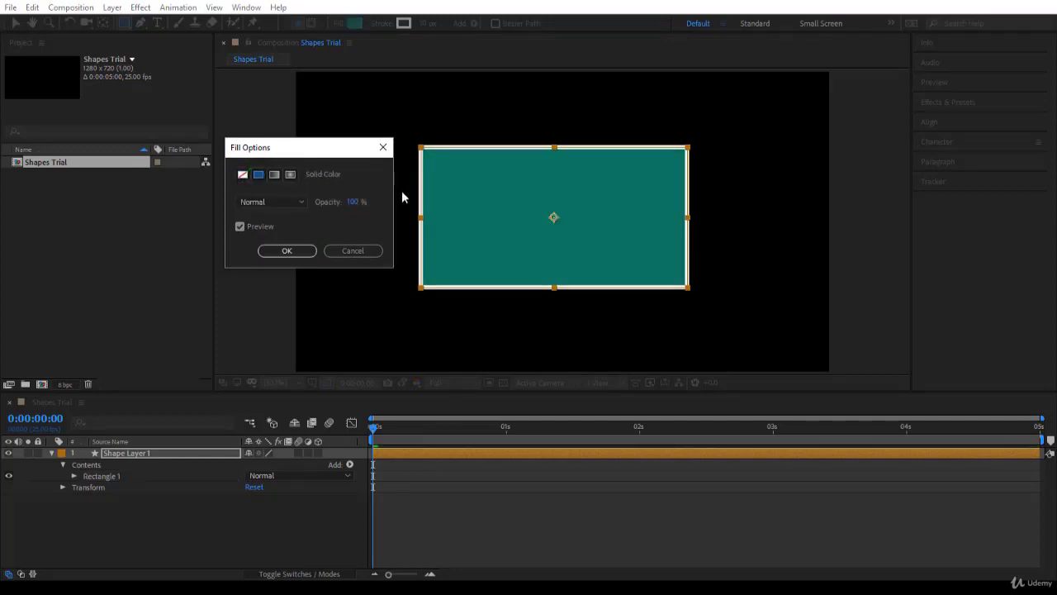
click(275, 175)
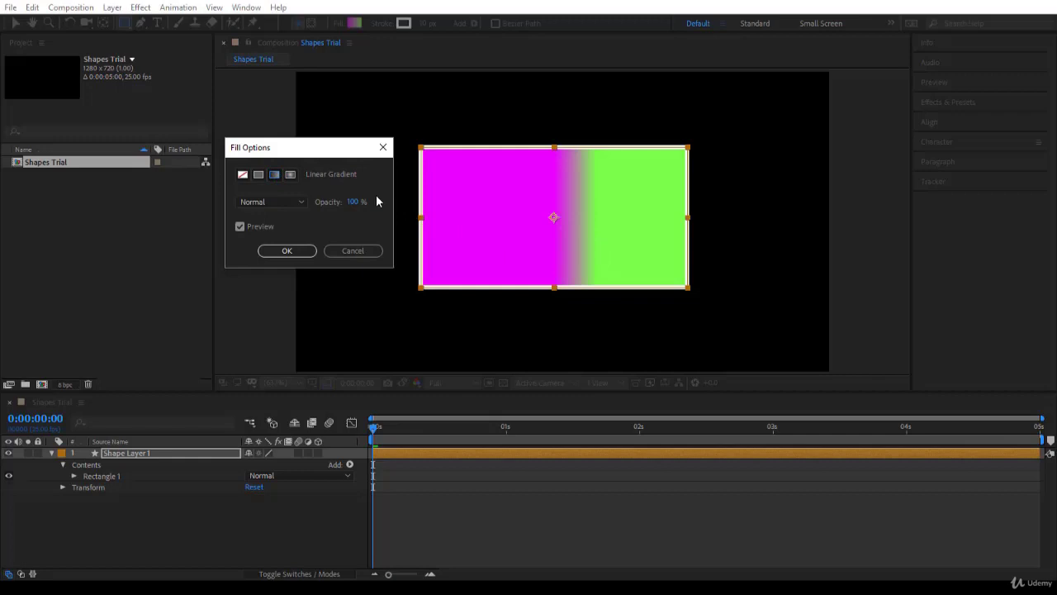
click(289, 176)
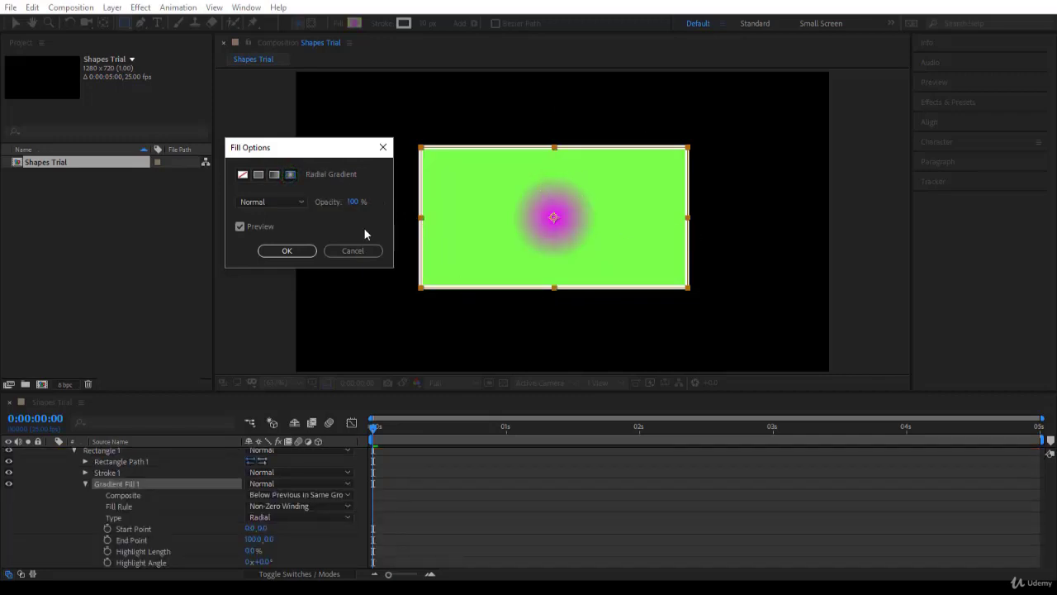
click(259, 175)
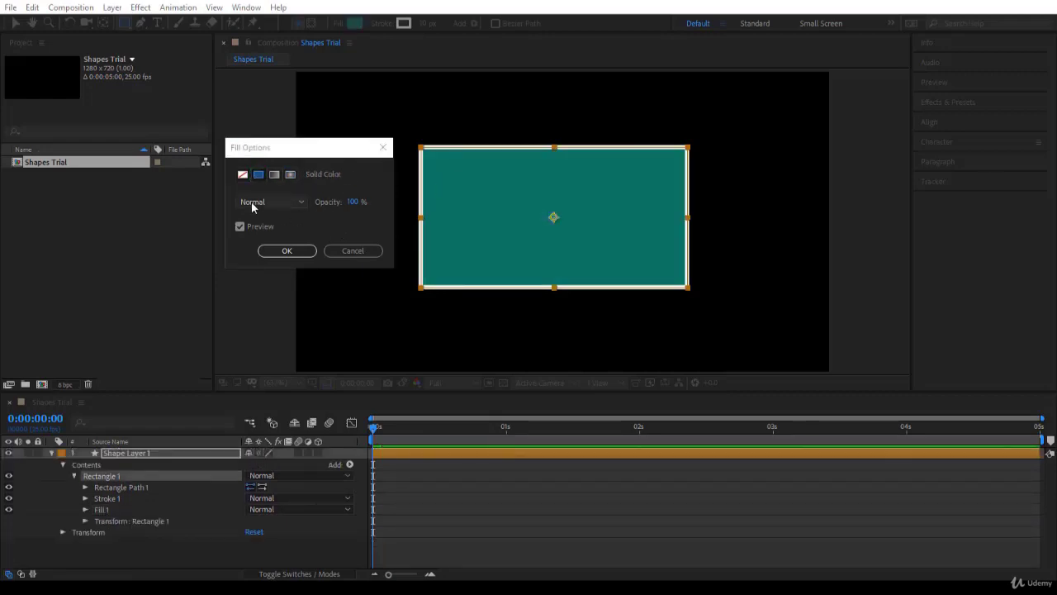
click(252, 203)
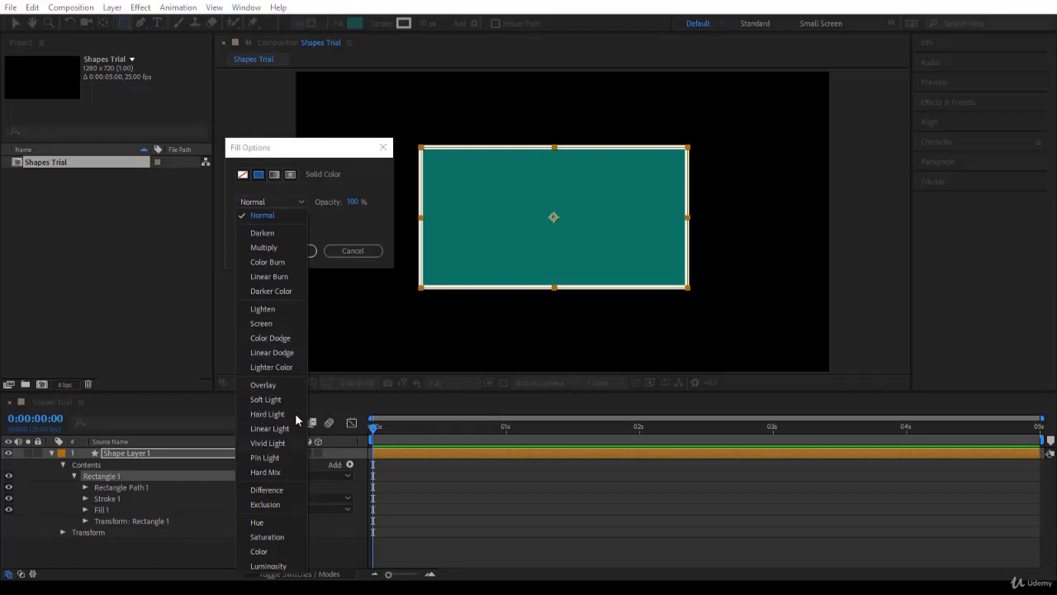
click(274, 218)
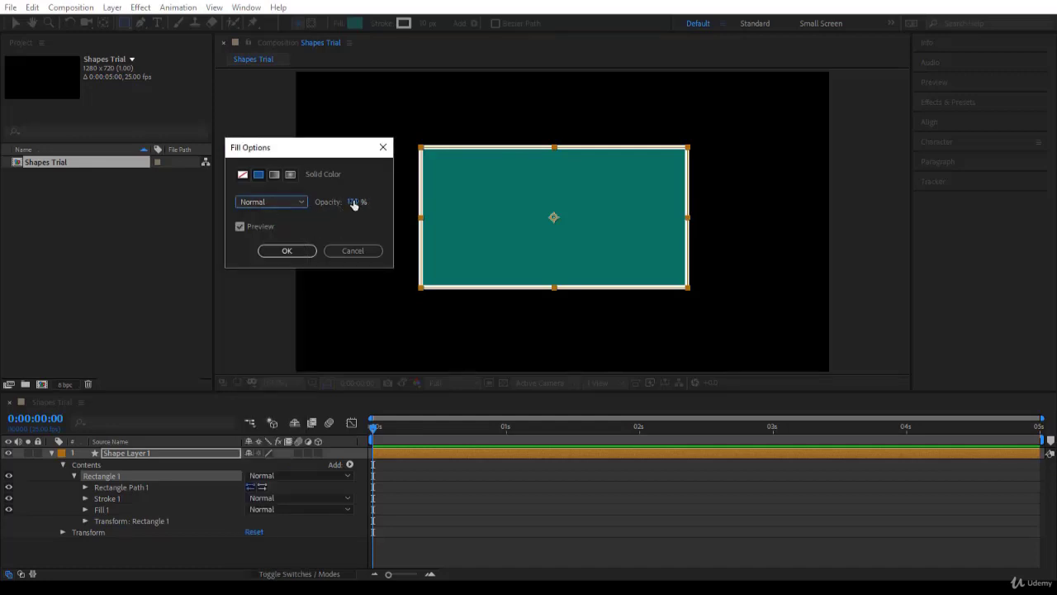
drag(354, 202, 390, 208)
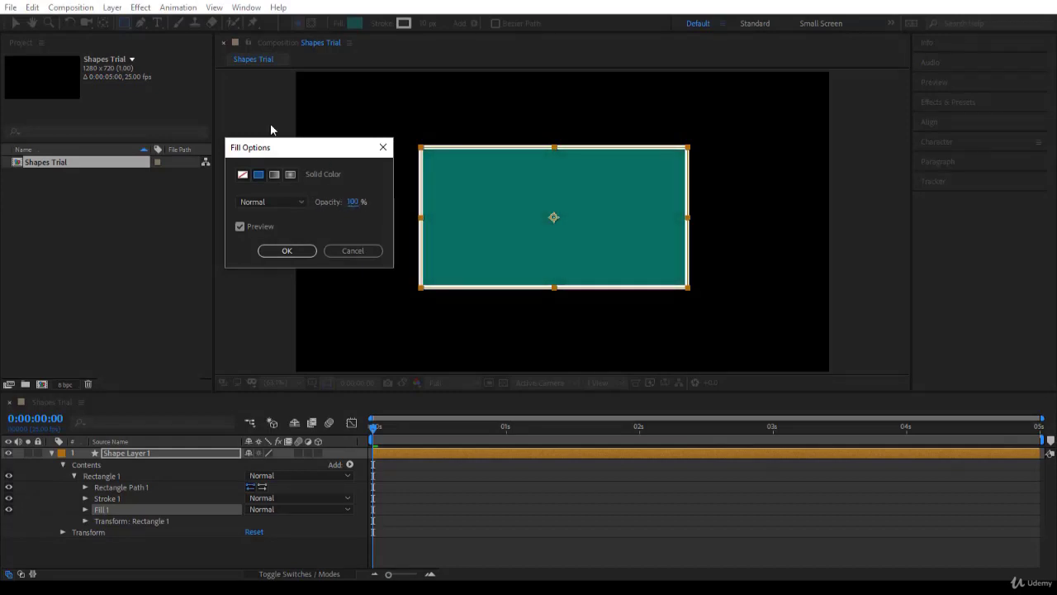
click(239, 226)
click(354, 203)
click(503, 207)
click(247, 226)
click(296, 251)
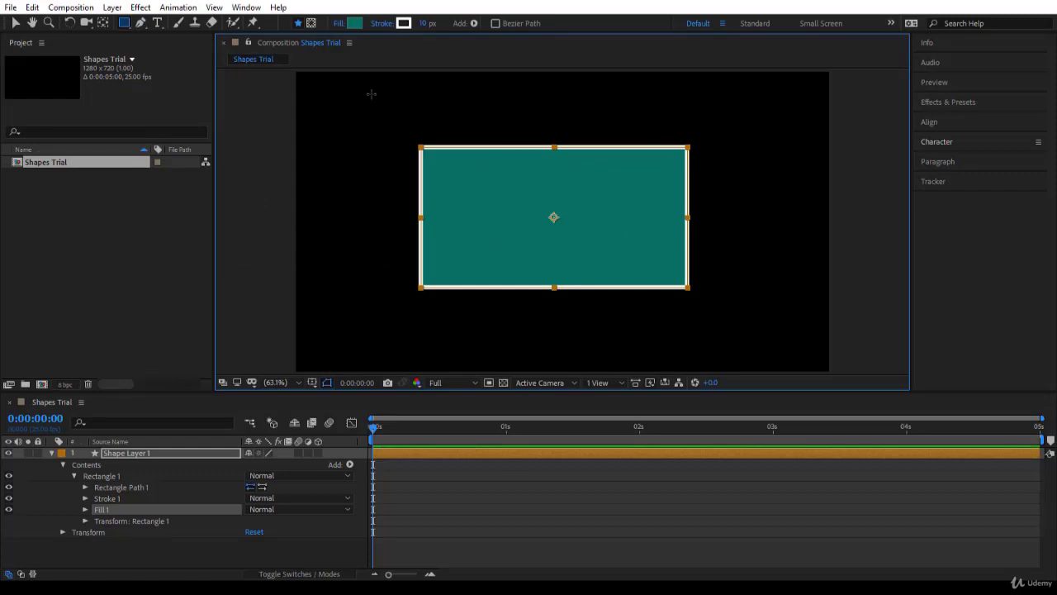
click(354, 23)
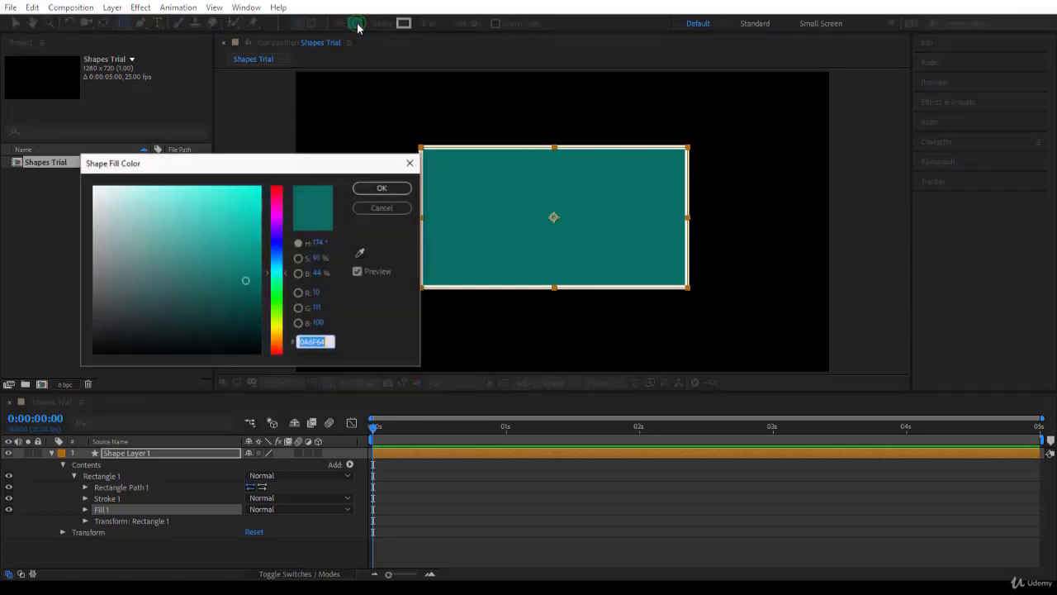
drag(222, 247, 216, 232)
mouse_move(211, 195)
mouse_down()
mouse_move(190, 185)
mouse_move(156, 279)
mouse_move(99, 302)
mouse_move(224, 303)
mouse_move(256, 258)
mouse_move(223, 265)
mouse_move(221, 278)
mouse_move(228, 250)
mouse_up()
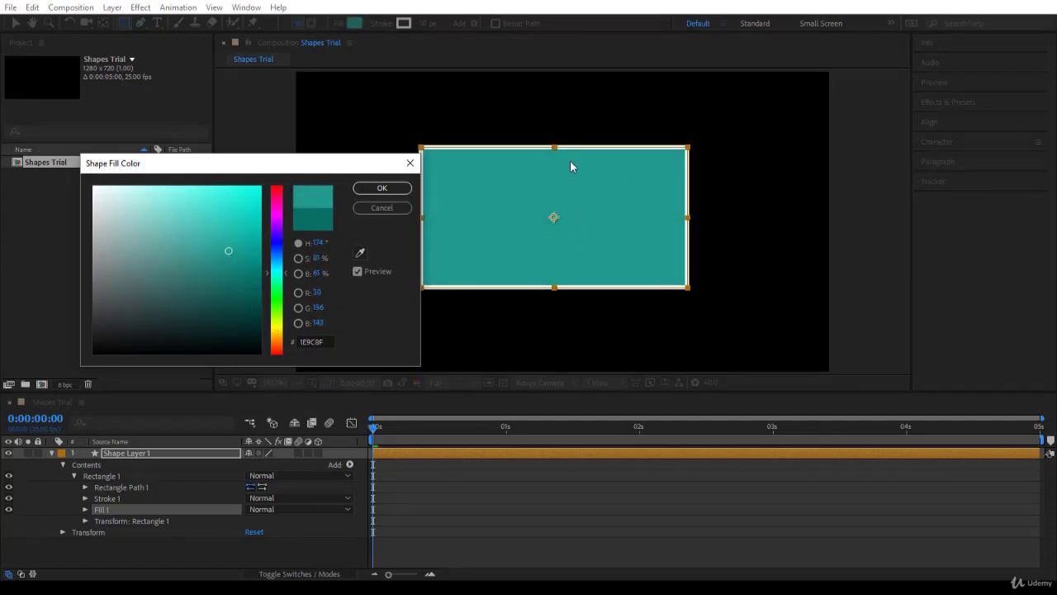
click(373, 209)
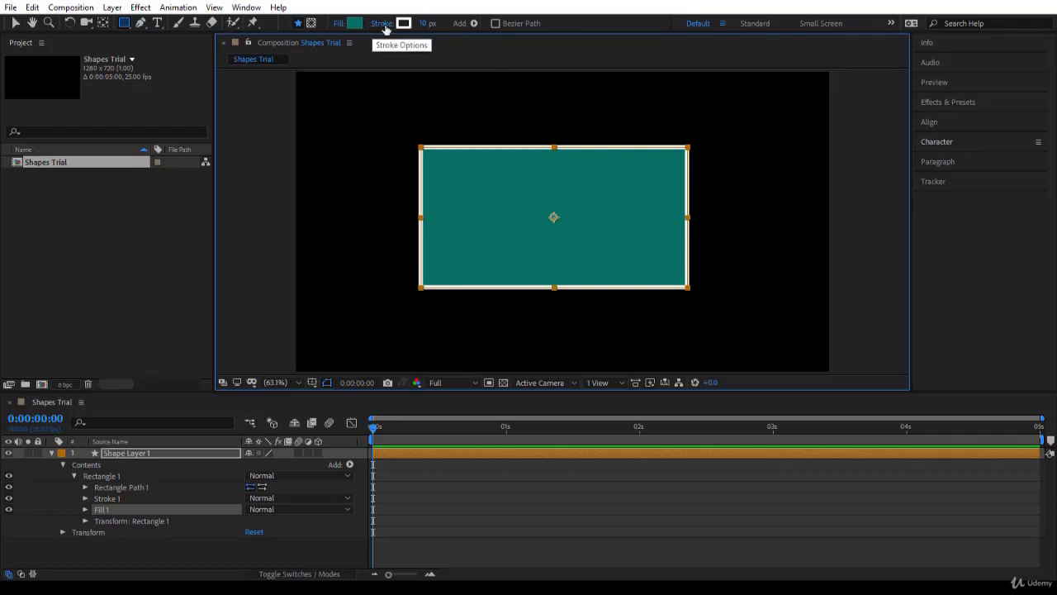
click(383, 24)
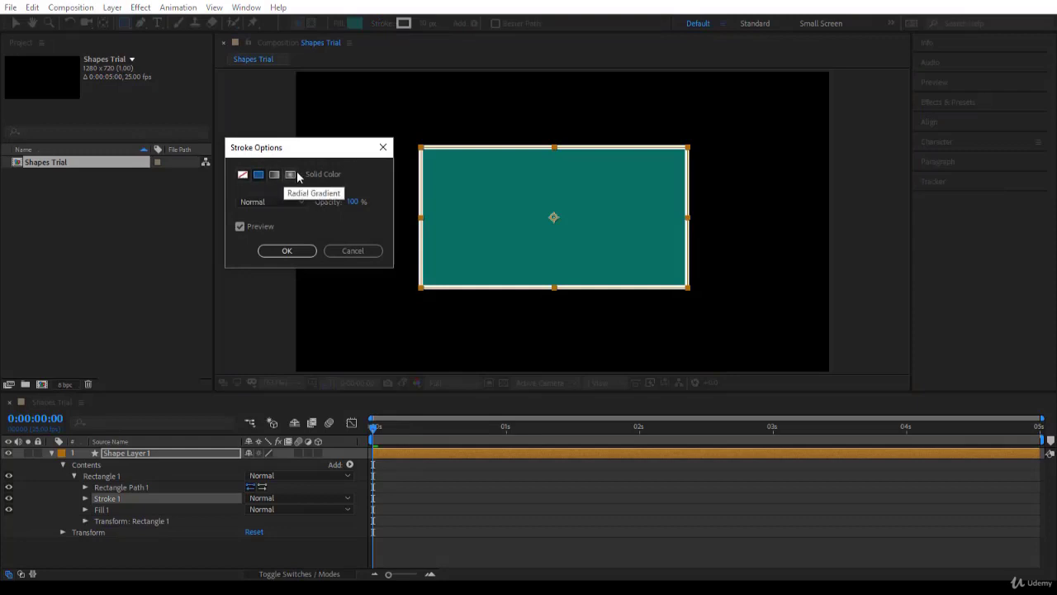
click(242, 174)
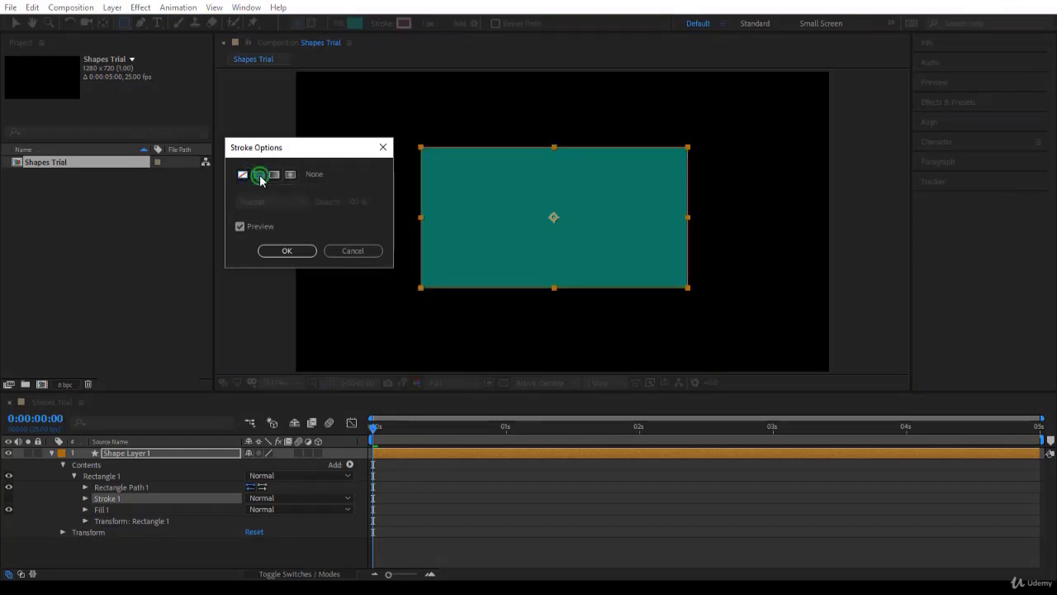
click(260, 177)
click(274, 176)
click(293, 176)
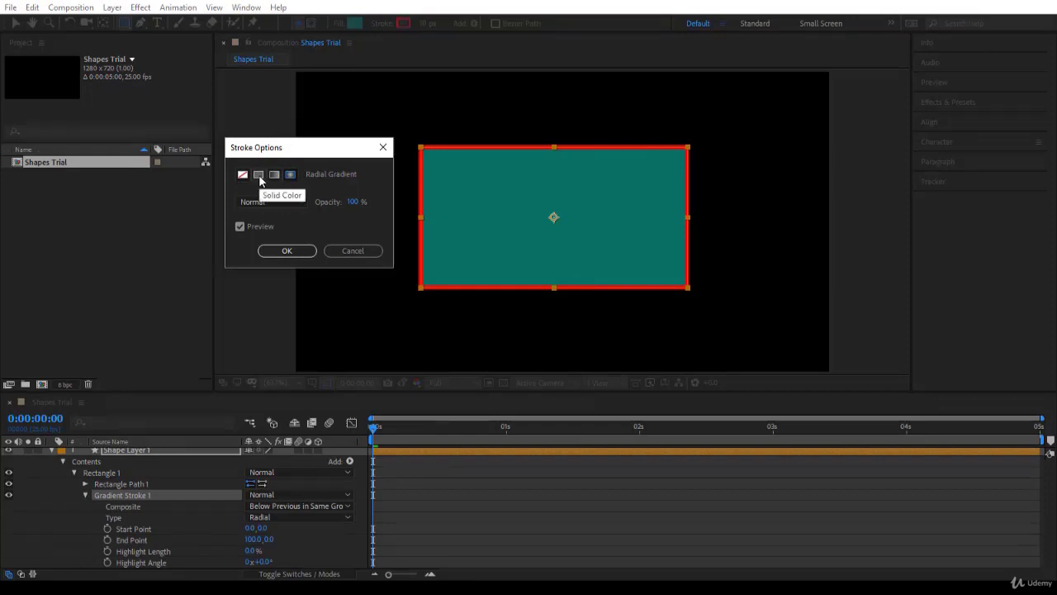
click(259, 176)
click(279, 199)
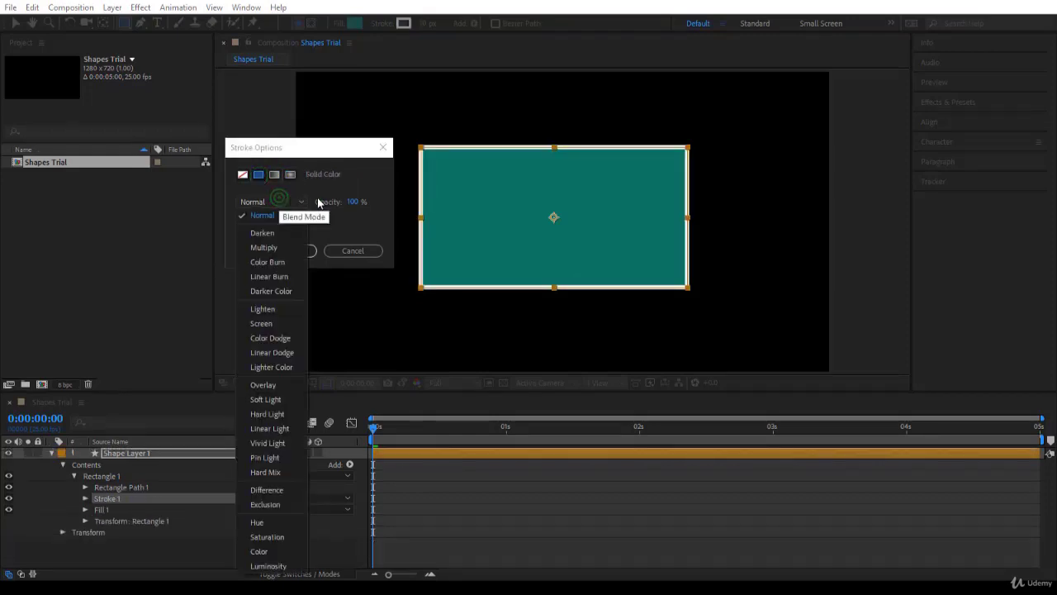
click(366, 190)
drag(354, 201, 397, 212)
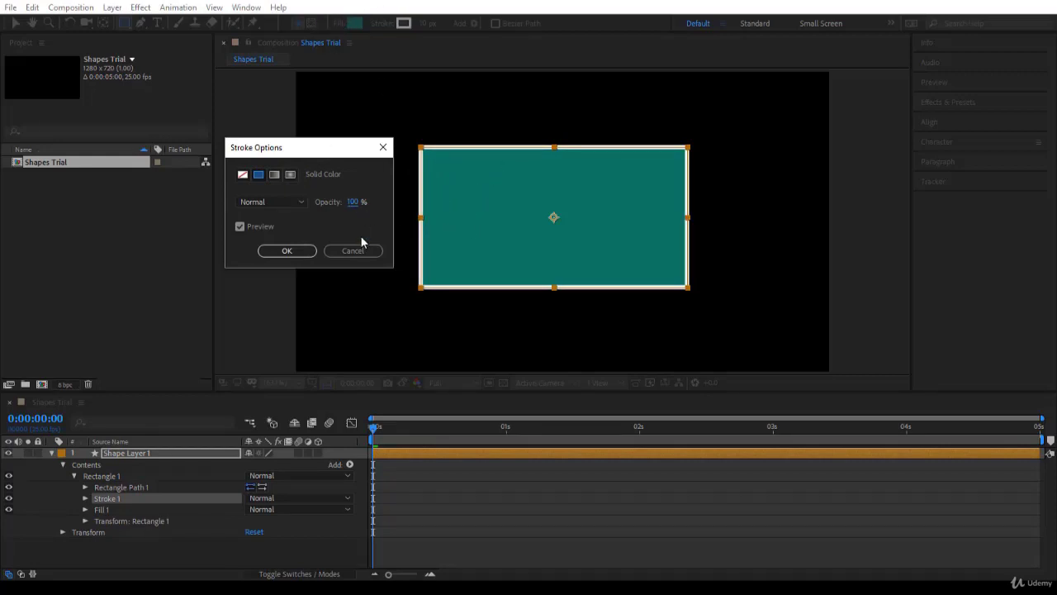
click(299, 250)
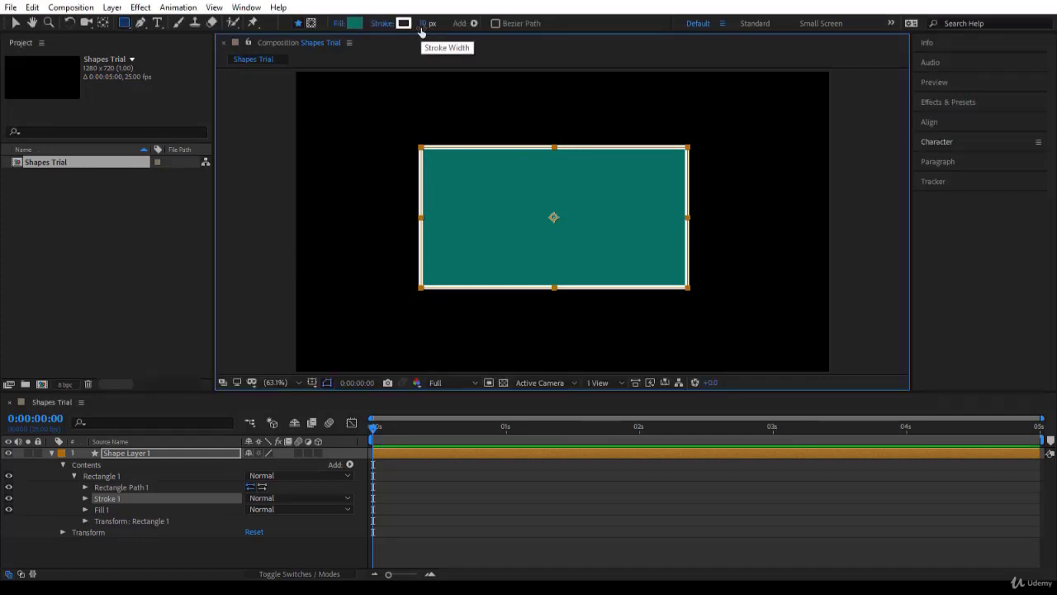
Step: Try stroke widths of about 184 and 160 px, then set the stroke back to 10 px
mouse_move(421, 30)
mouse_down()
mouse_move(528, 42)
mouse_move(339, 31)
mouse_move(452, 57)
mouse_up()
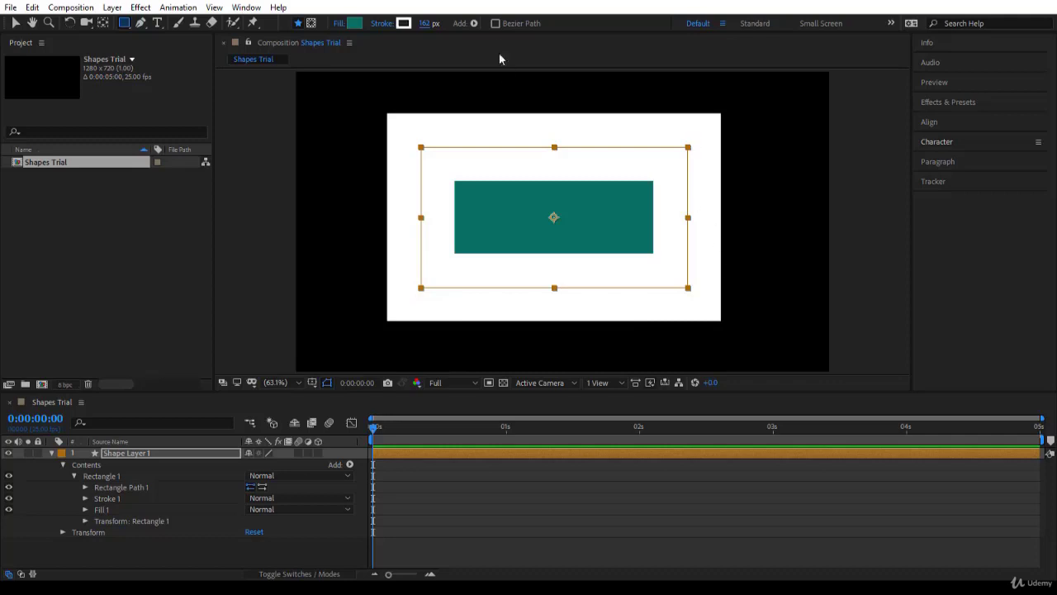
click(427, 25)
text(160)
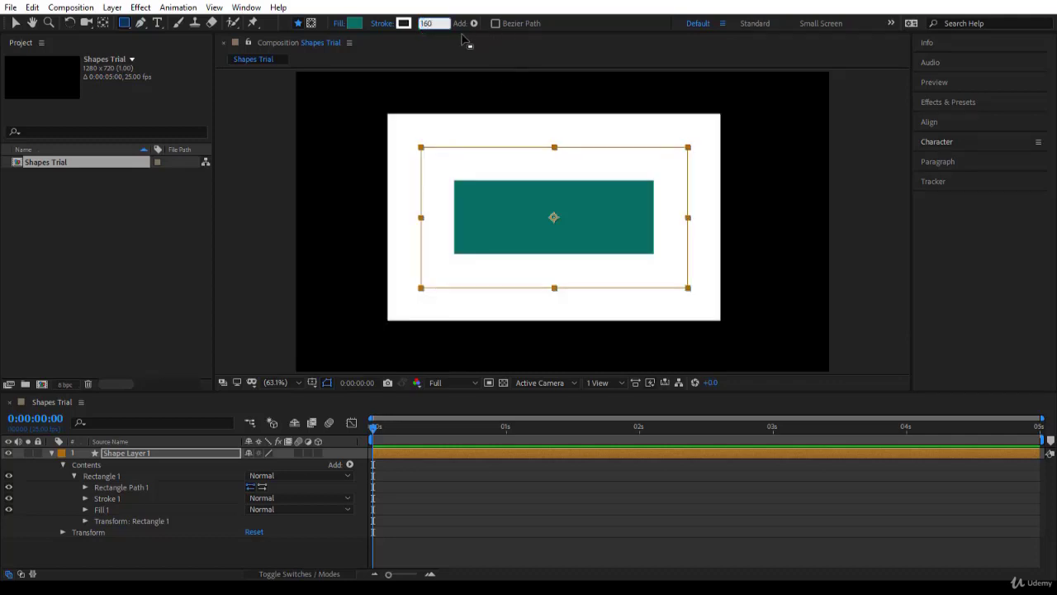
click(482, 46)
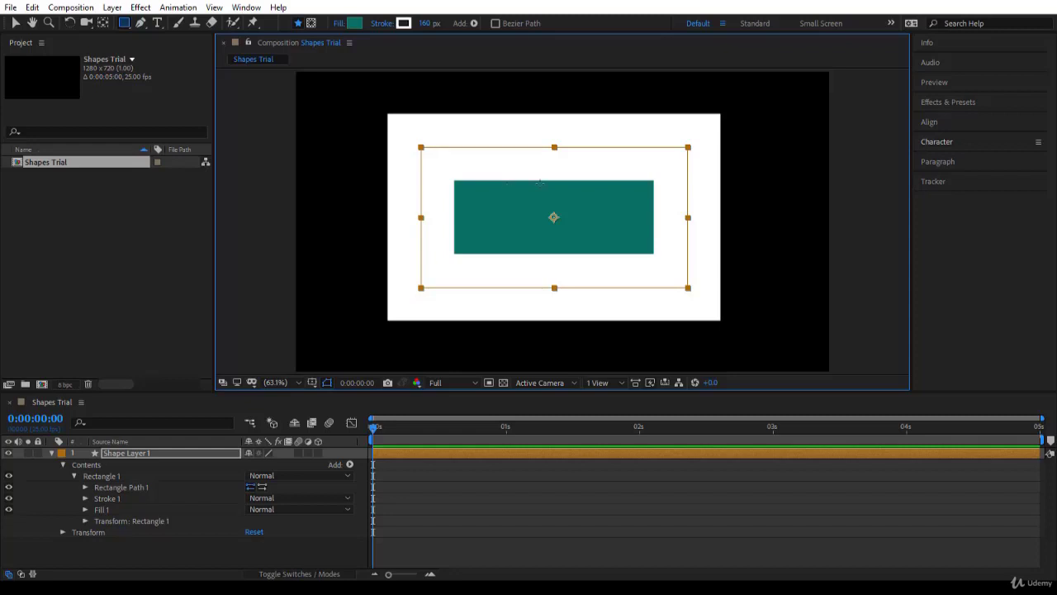
drag(424, 25, 418, 29)
click(420, 24)
text(10)
key(Return)
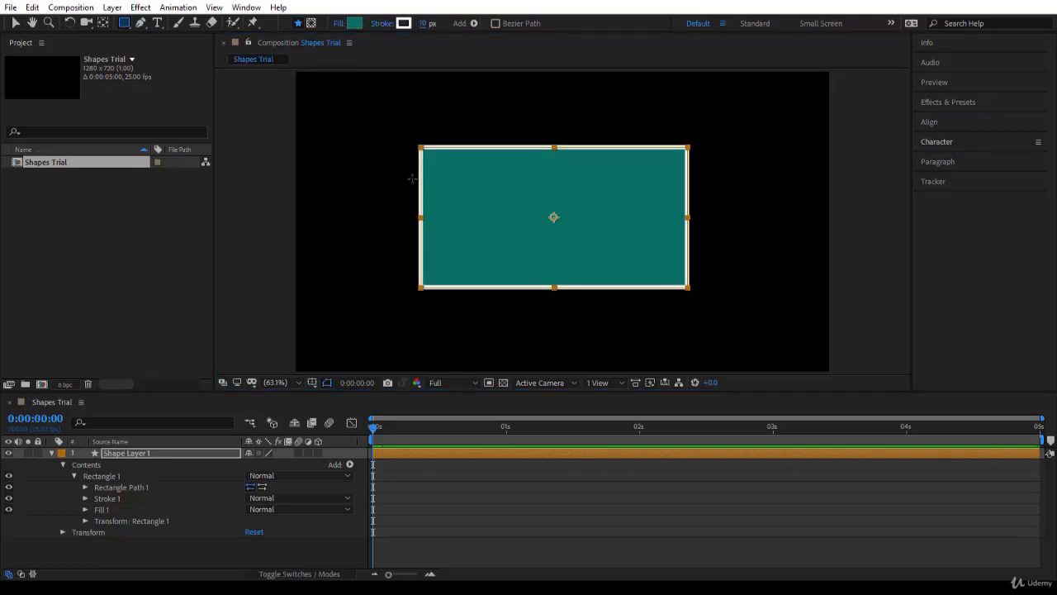
Step: Select Shape Layer 1 and drag the teal rectangle slightly left in the composition
click(16, 22)
click(189, 451)
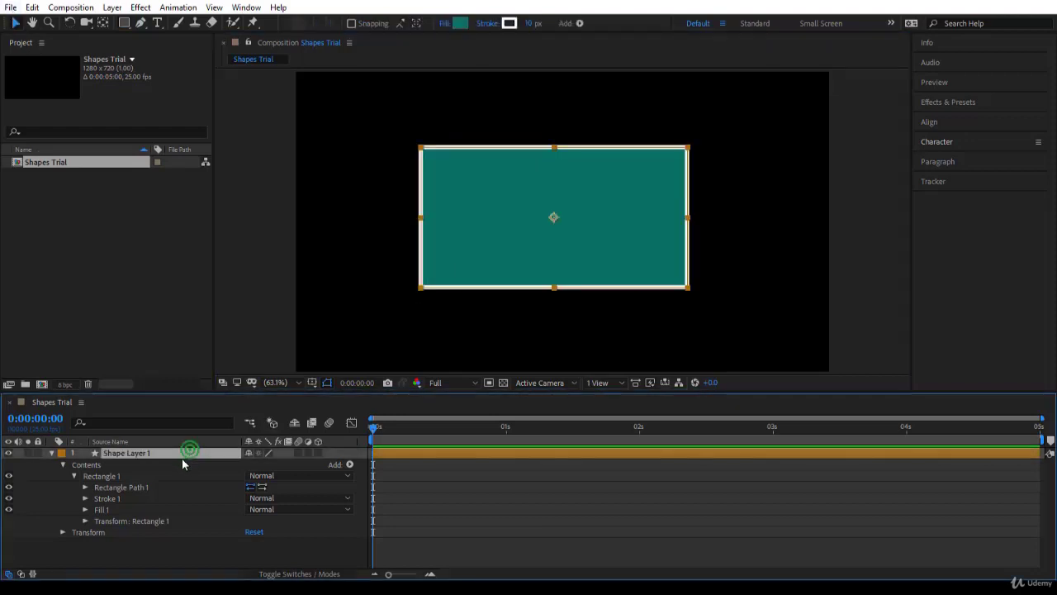
mouse_move(612, 241)
mouse_down()
mouse_move(647, 228)
mouse_move(699, 180)
mouse_move(504, 195)
mouse_move(725, 259)
mouse_move(647, 227)
mouse_move(548, 252)
mouse_move(647, 238)
mouse_move(578, 227)
mouse_move(610, 257)
mouse_up()
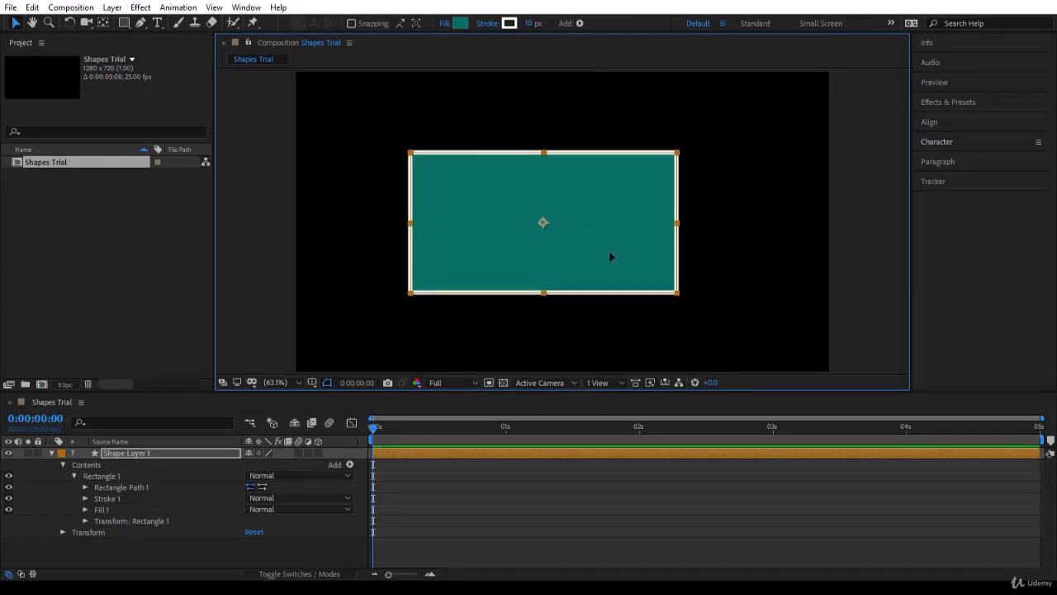